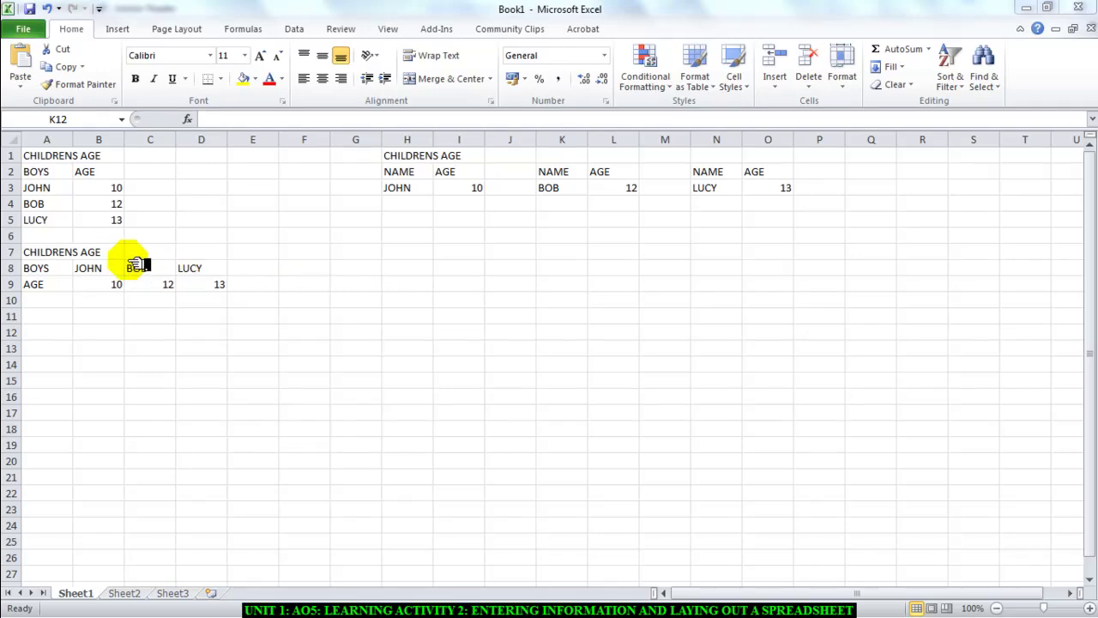
Look over the three age layouts, then give the first table A1:B5 a Thick Box Border
{"action": "left_click_drag", "start_coordinate": [56, 159], "coordinate": [94, 214]}
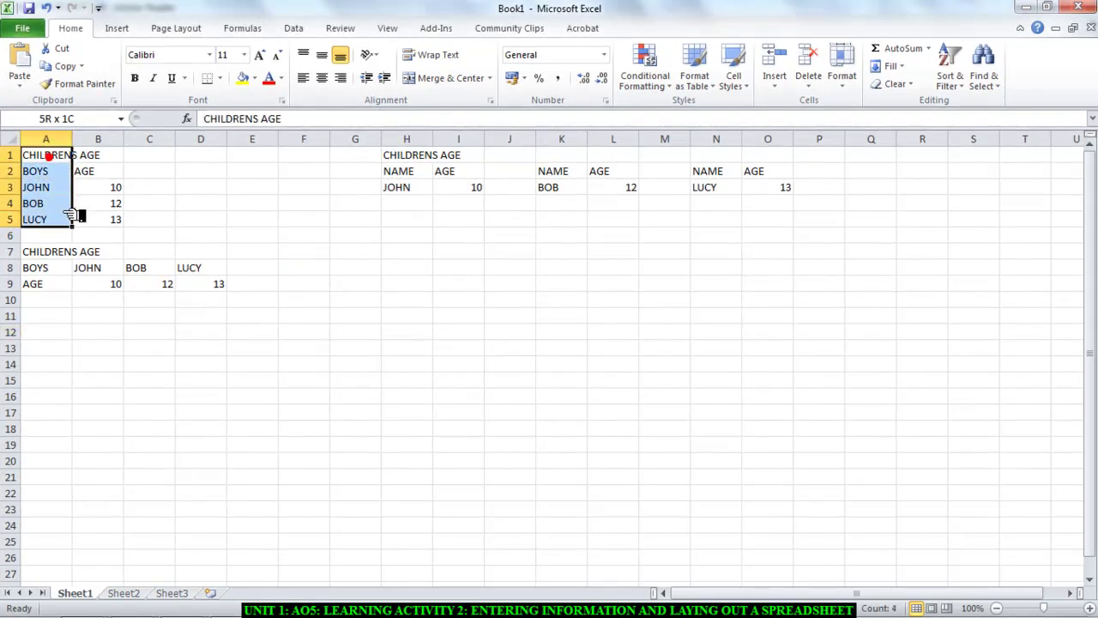
{"action": "left_click_drag", "start_coordinate": [44, 249], "coordinate": [228, 285]}
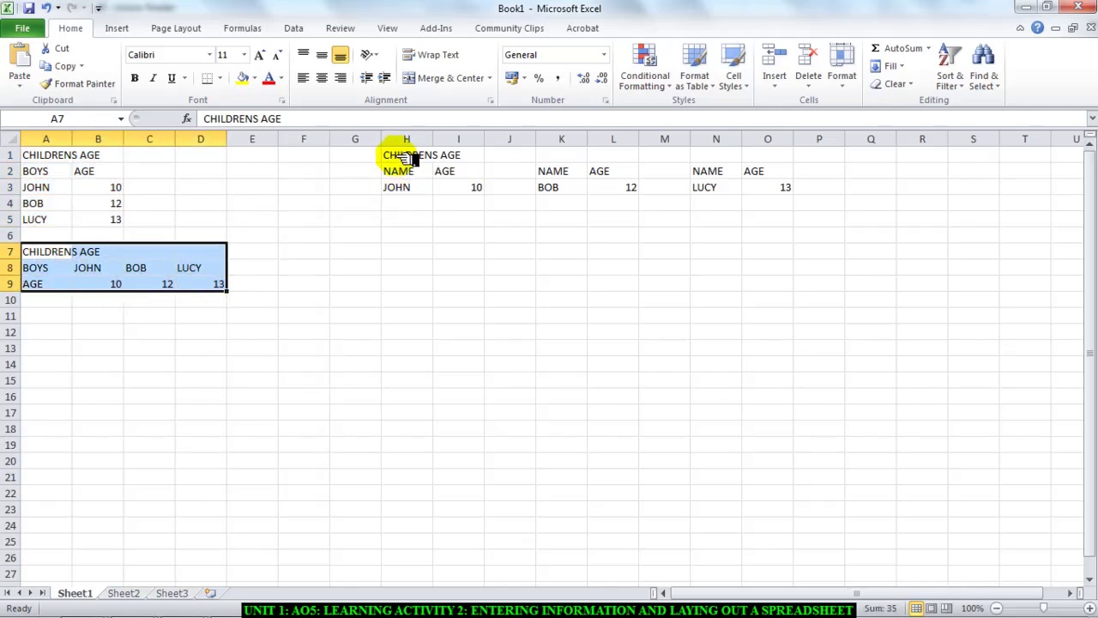
{"action": "mouse_move", "coordinate": [404, 155]}
{"action": "left_mouse_down"}
{"action": "mouse_move", "coordinate": [669, 191]}
{"action": "mouse_move", "coordinate": [784, 184]}
{"action": "left_mouse_up"}
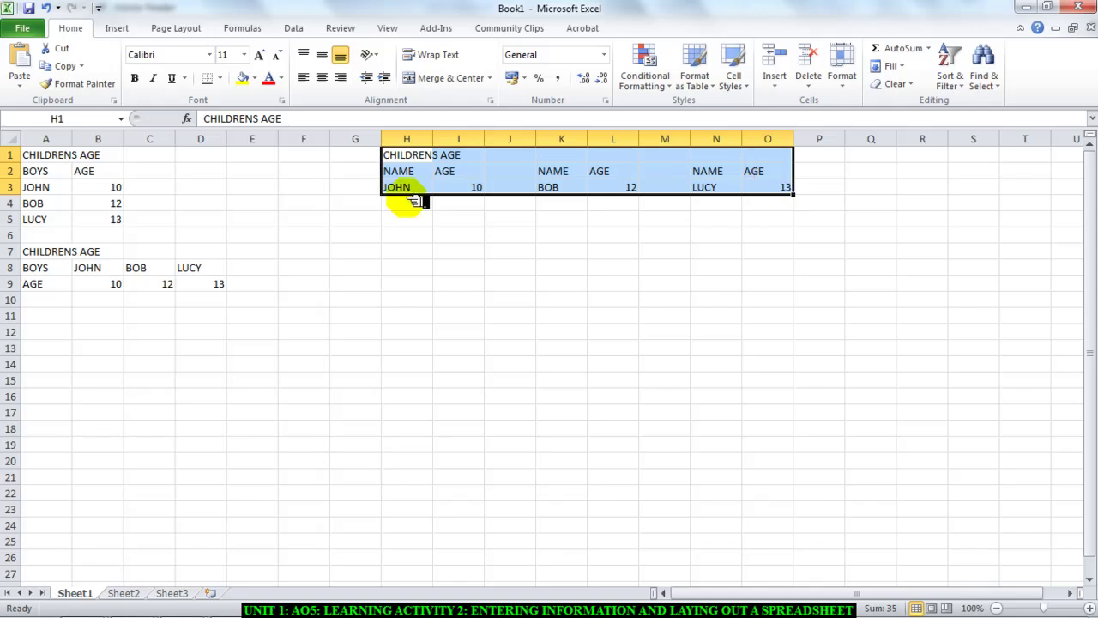
{"action": "mouse_move", "coordinate": [47, 156]}
{"action": "left_mouse_down"}
{"action": "mouse_move", "coordinate": [56, 172]}
{"action": "mouse_move", "coordinate": [151, 204]}
{"action": "left_mouse_up"}
{"action": "left_click", "coordinate": [221, 78]}
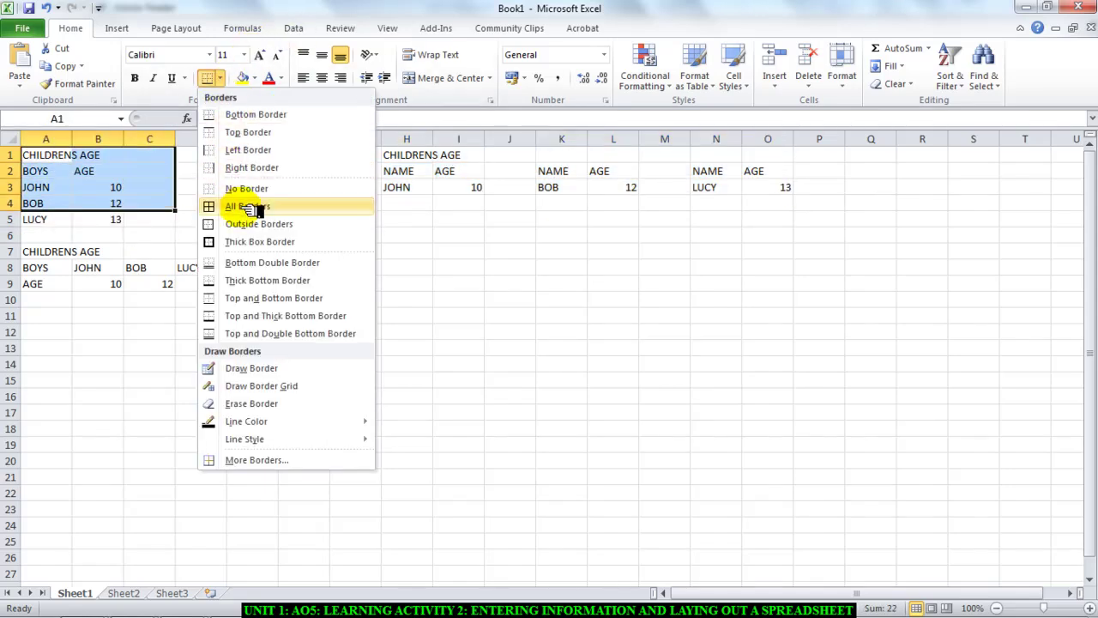
{"action": "left_click", "coordinate": [267, 243]}
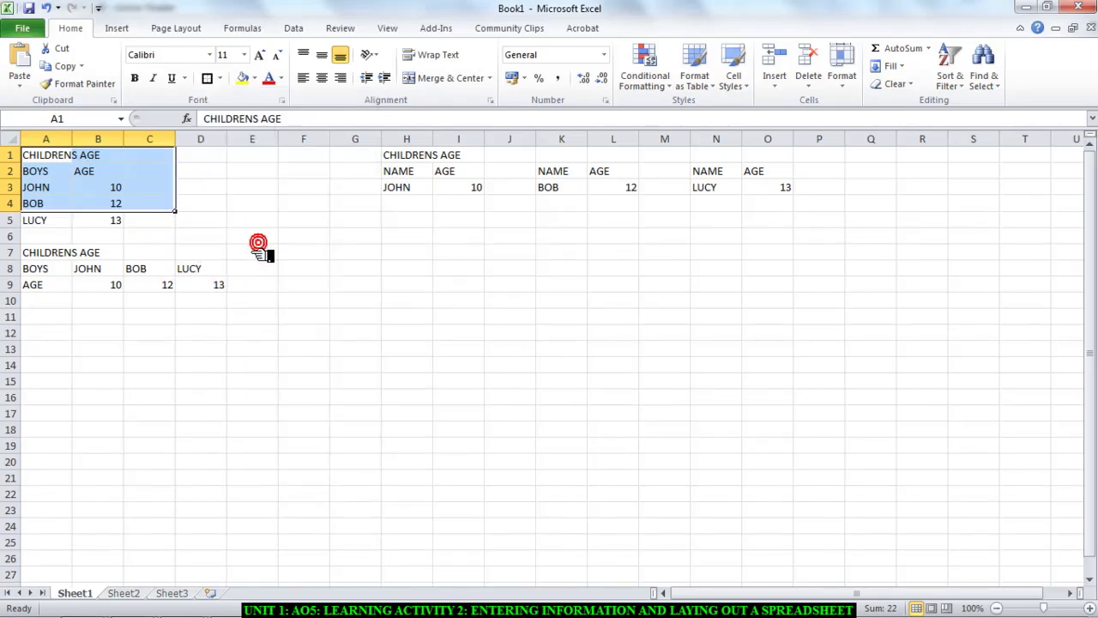
Reselect the first table as A1:C5 to include LUCY, then check its thick border
{"action": "left_click", "coordinate": [41, 171]}
{"action": "left_click_drag", "start_coordinate": [60, 156], "coordinate": [135, 225]}
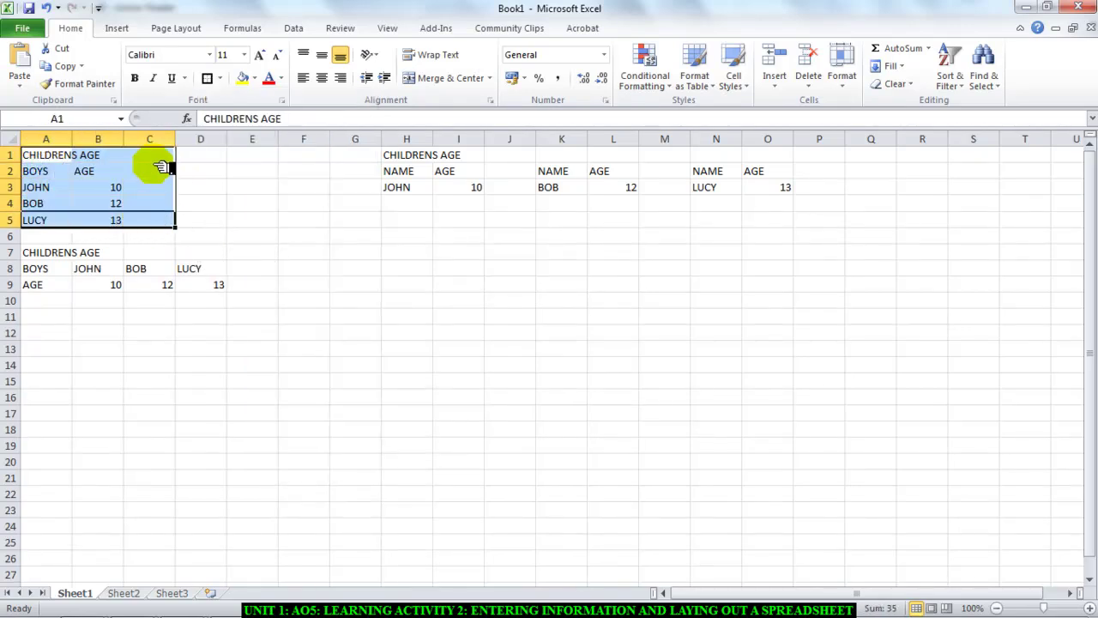
{"action": "left_click", "coordinate": [234, 219]}
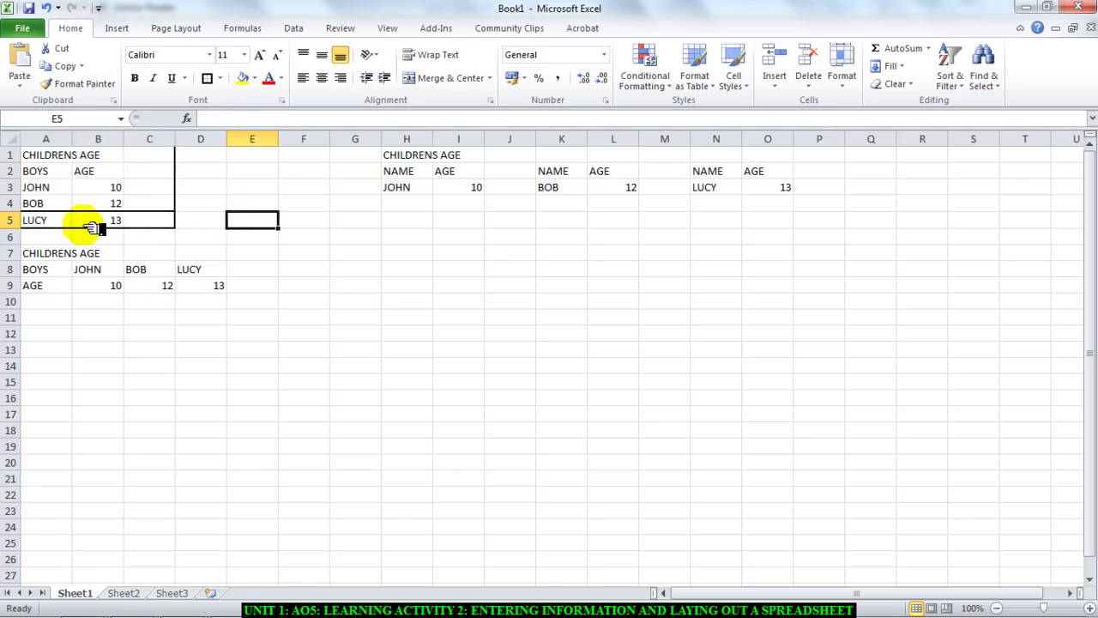
{"action": "left_click", "coordinate": [53, 155]}
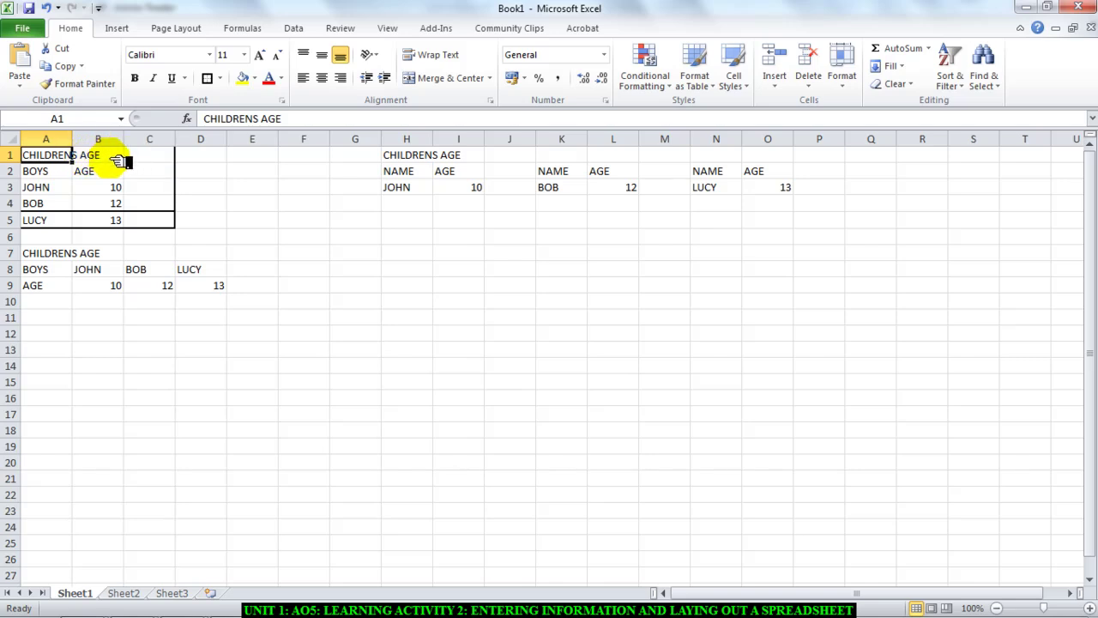
{"action": "left_click", "coordinate": [111, 169]}
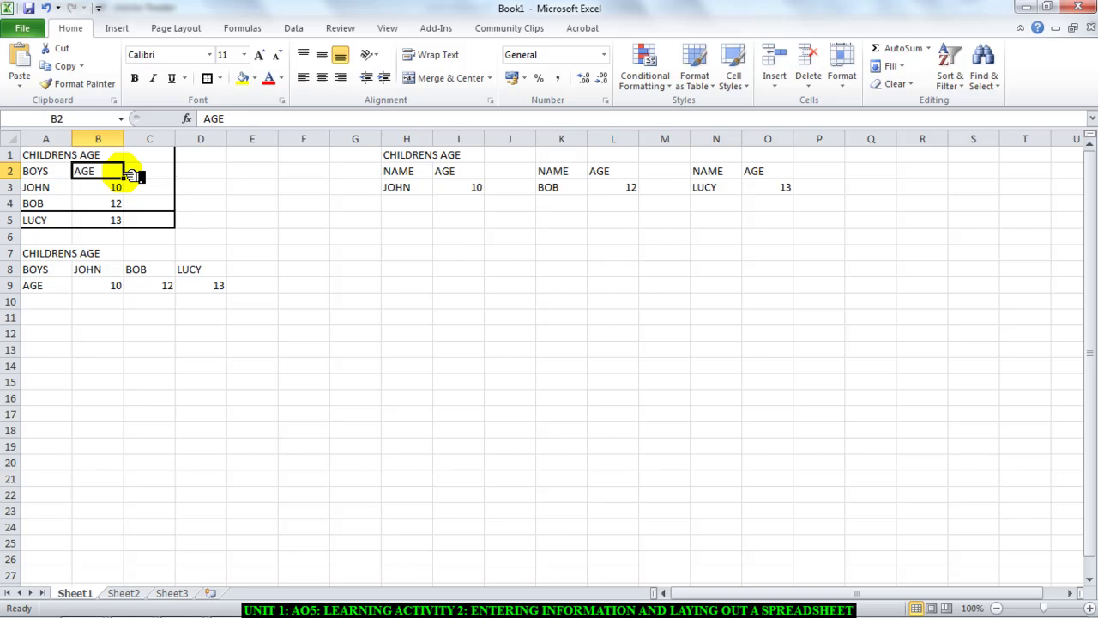
{"action": "left_click", "coordinate": [51, 174]}
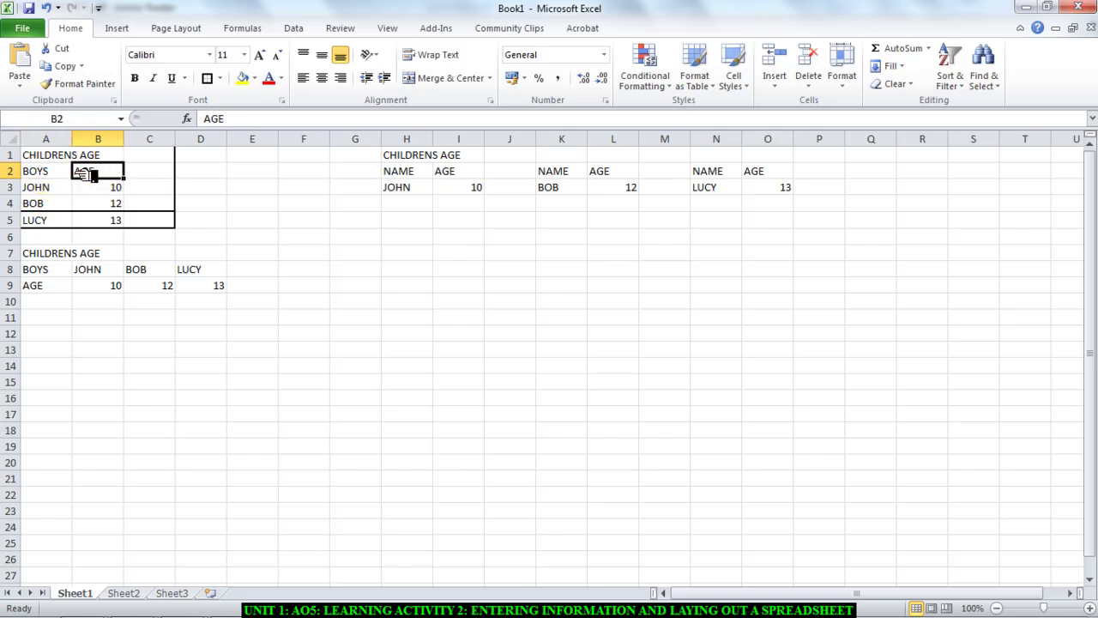
{"action": "left_click", "coordinate": [56, 174]}
{"action": "left_click", "coordinate": [96, 171]}
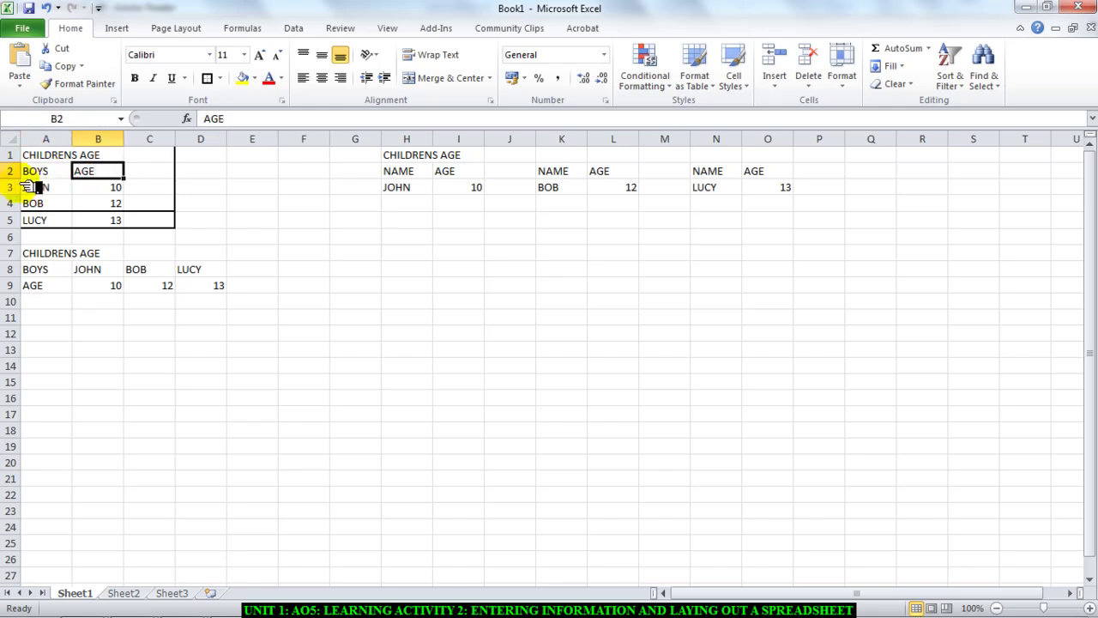
{"action": "left_click", "coordinate": [43, 175]}
{"action": "left_click", "coordinate": [82, 171]}
{"action": "left_click", "coordinate": [47, 174]}
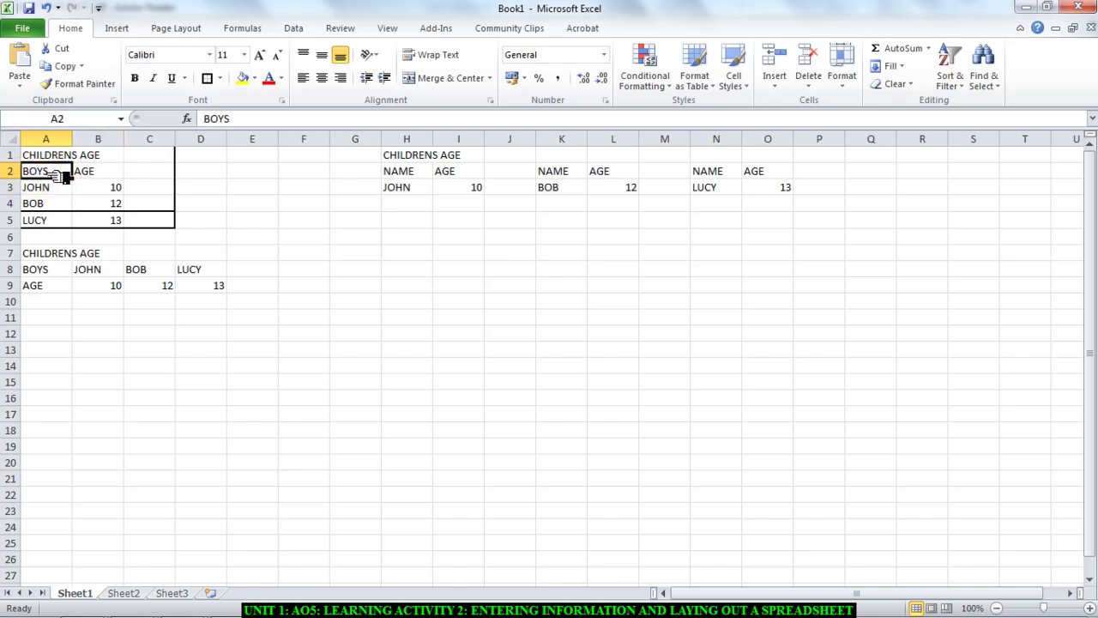
{"action": "left_click", "coordinate": [81, 171]}
{"action": "mouse_move", "coordinate": [68, 186]}
{"action": "left_mouse_down"}
{"action": "mouse_move", "coordinate": [70, 219]}
{"action": "mouse_move", "coordinate": [107, 219]}
{"action": "left_mouse_up"}
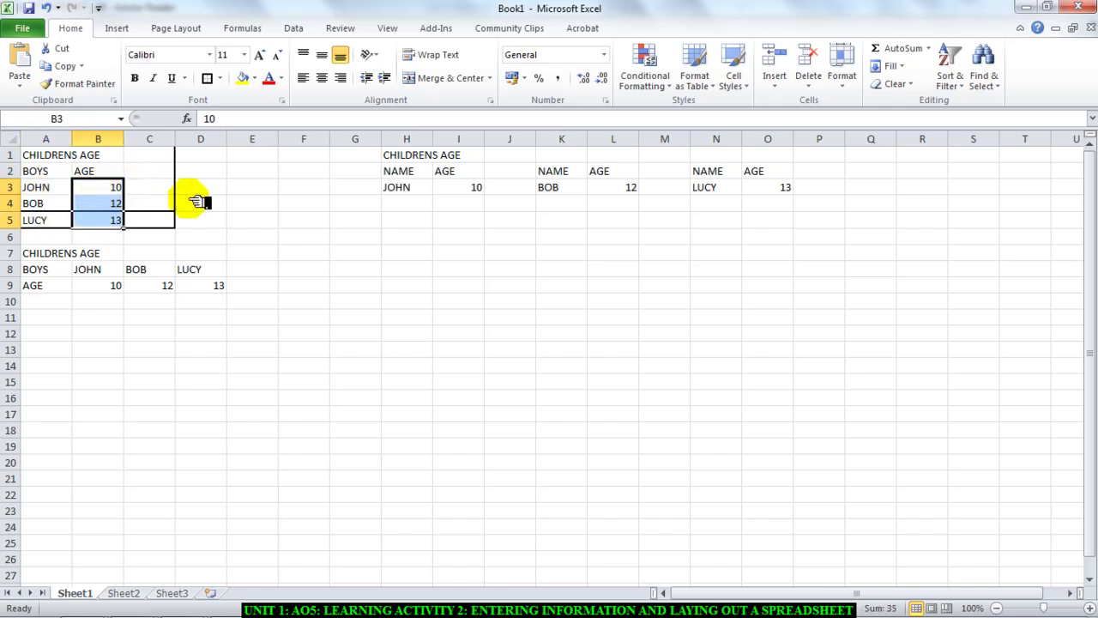
{"action": "left_click", "coordinate": [60, 175]}
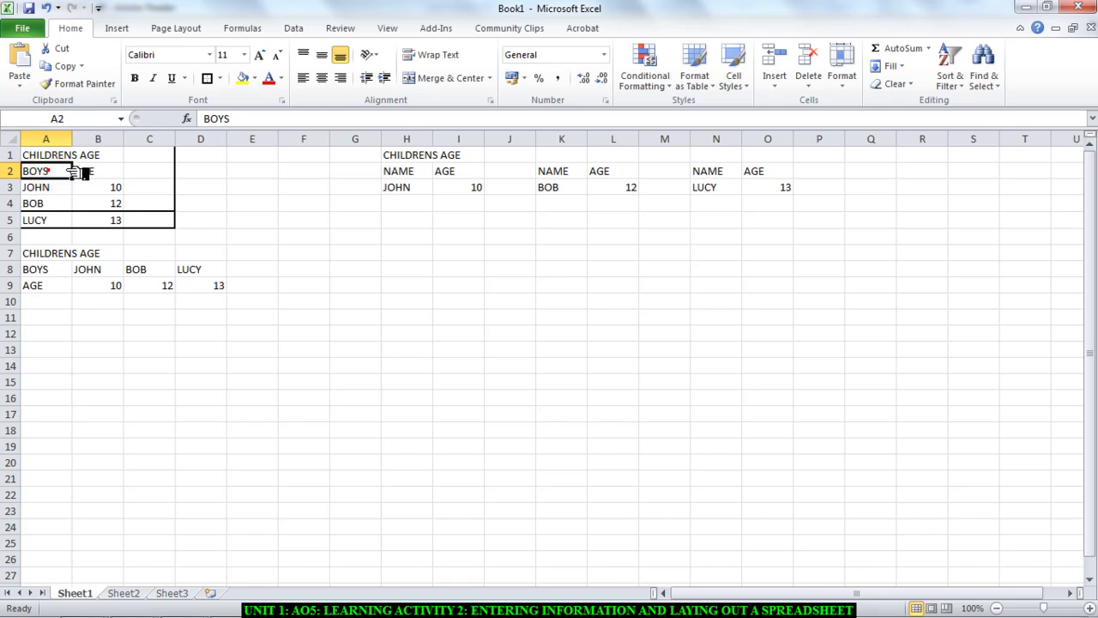
{"action": "left_click", "coordinate": [101, 172]}
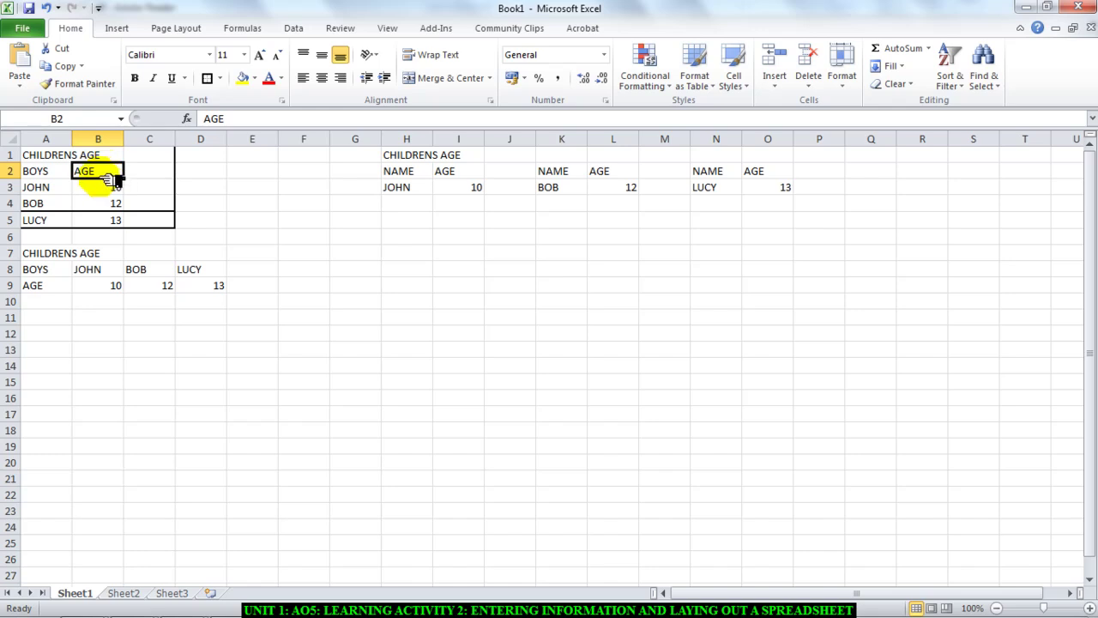
{"action": "left_click", "coordinate": [44, 222]}
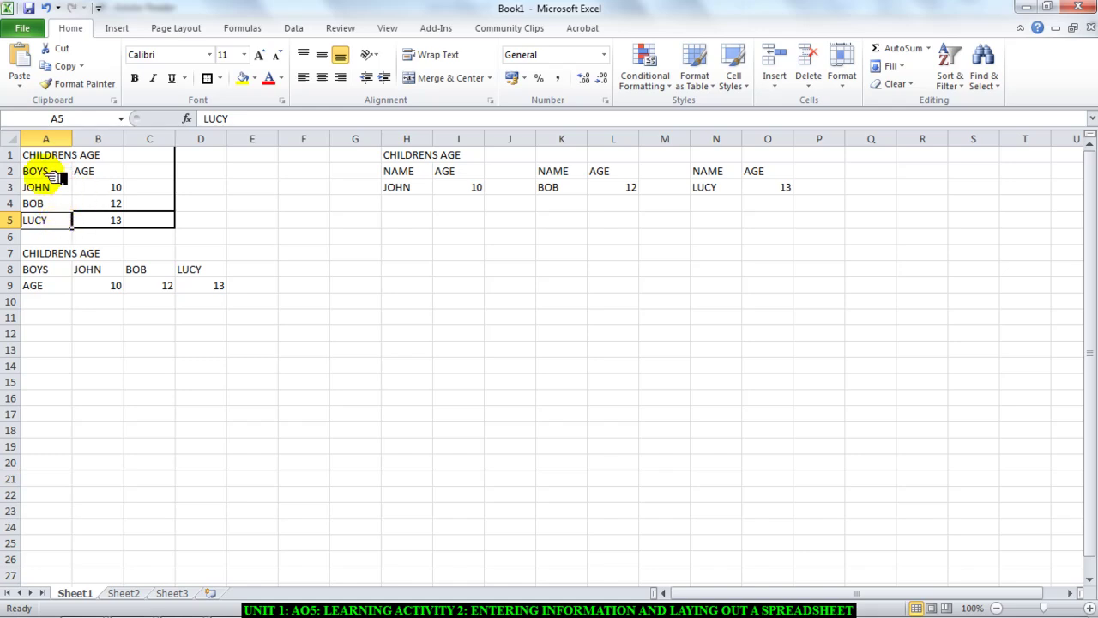
Review the bordered A1:C5 table's title, BOYS and AGE headings, and ages 10, 12 and 13
{"action": "left_click_drag", "start_coordinate": [47, 159], "coordinate": [147, 220]}
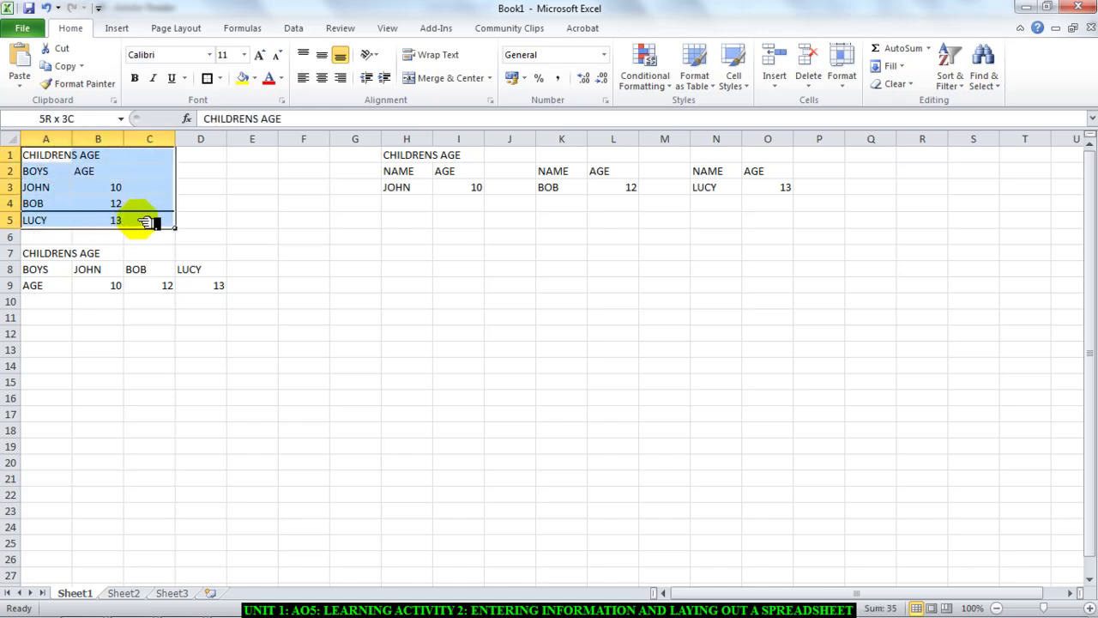
{"action": "left_click", "coordinate": [54, 157]}
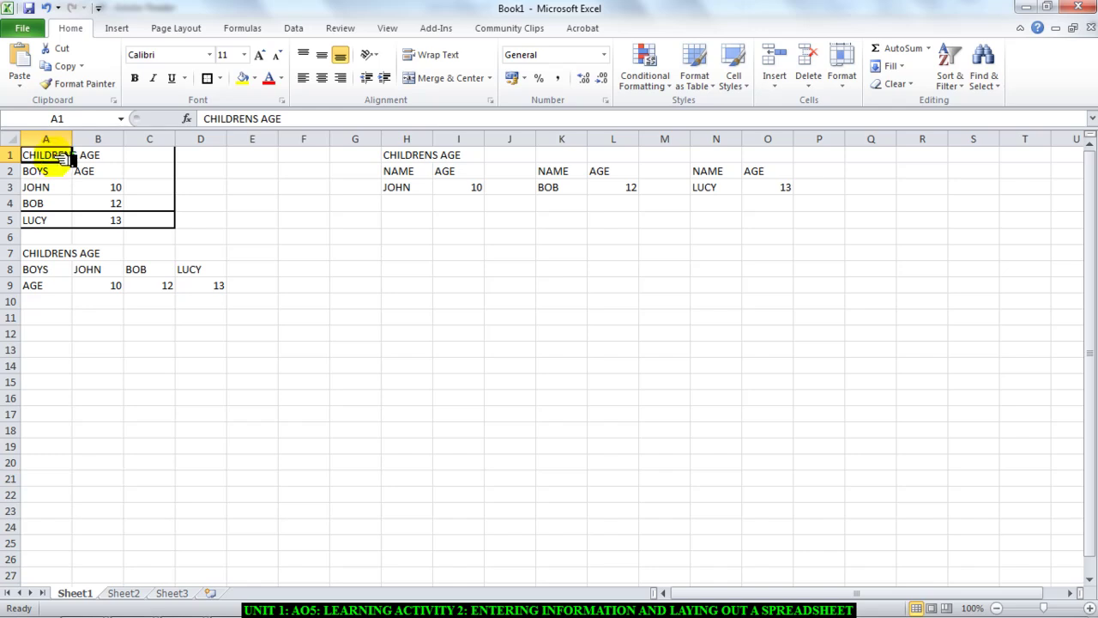
{"action": "left_click", "coordinate": [38, 172]}
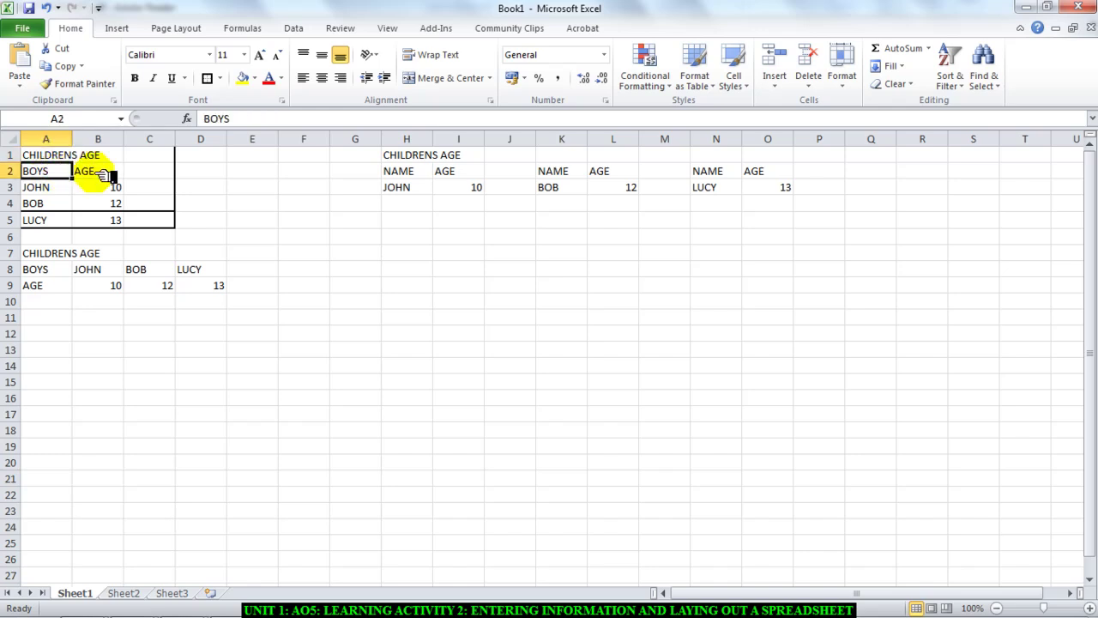
{"action": "left_click", "coordinate": [94, 172]}
{"action": "mouse_move", "coordinate": [94, 171]}
{"action": "left_mouse_down"}
{"action": "mouse_move", "coordinate": [42, 156]}
{"action": "mouse_move", "coordinate": [67, 224]}
{"action": "mouse_move", "coordinate": [88, 187]}
{"action": "left_mouse_up"}
{"action": "left_click", "coordinate": [38, 172]}
{"action": "left_click", "coordinate": [84, 172]}
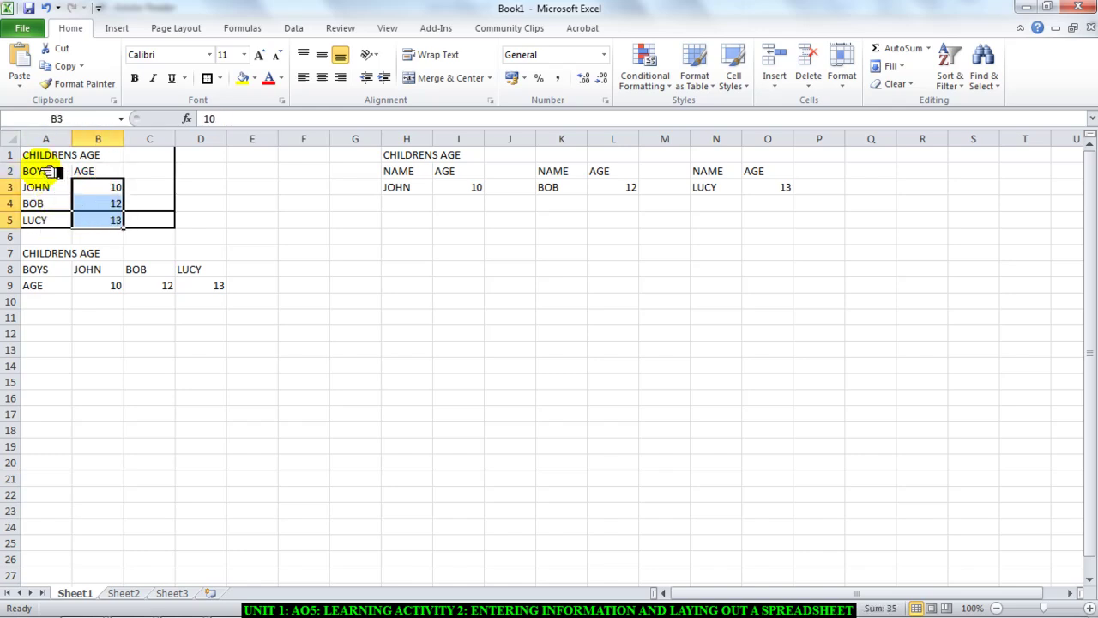
{"action": "mouse_move", "coordinate": [39, 155]}
{"action": "left_mouse_down"}
{"action": "mouse_move", "coordinate": [67, 203]}
{"action": "mouse_move", "coordinate": [161, 218]}
{"action": "left_mouse_up"}
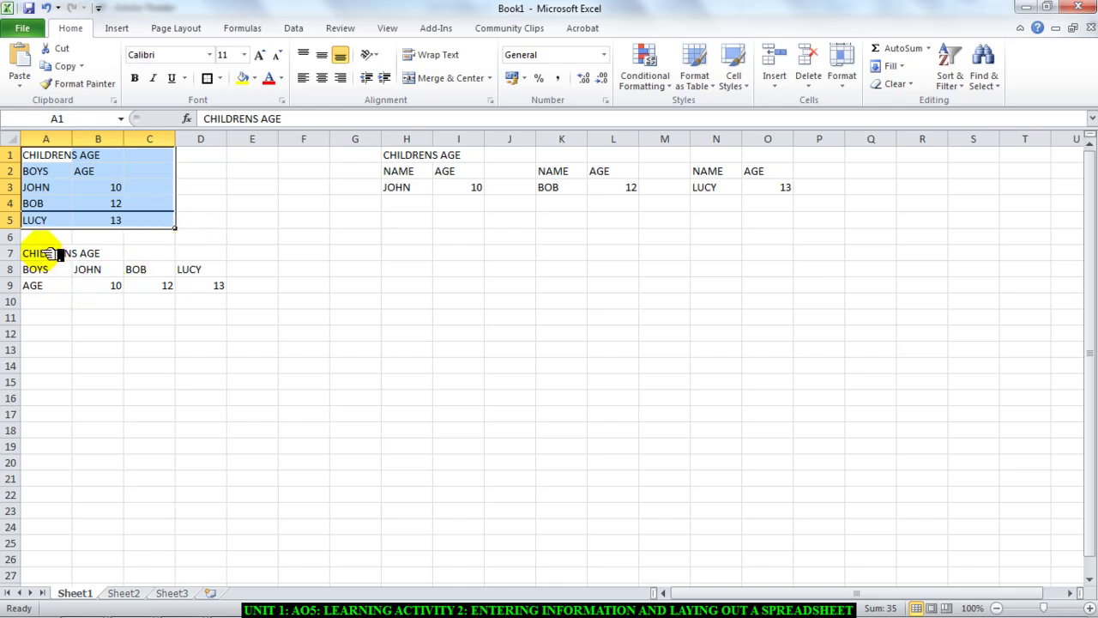
Apply a Thick Box Border to the horizontal age table in A7:D9
{"action": "mouse_move", "coordinate": [54, 253]}
{"action": "left_mouse_down"}
{"action": "mouse_move", "coordinate": [90, 285]}
{"action": "mouse_move", "coordinate": [216, 283]}
{"action": "left_mouse_up"}
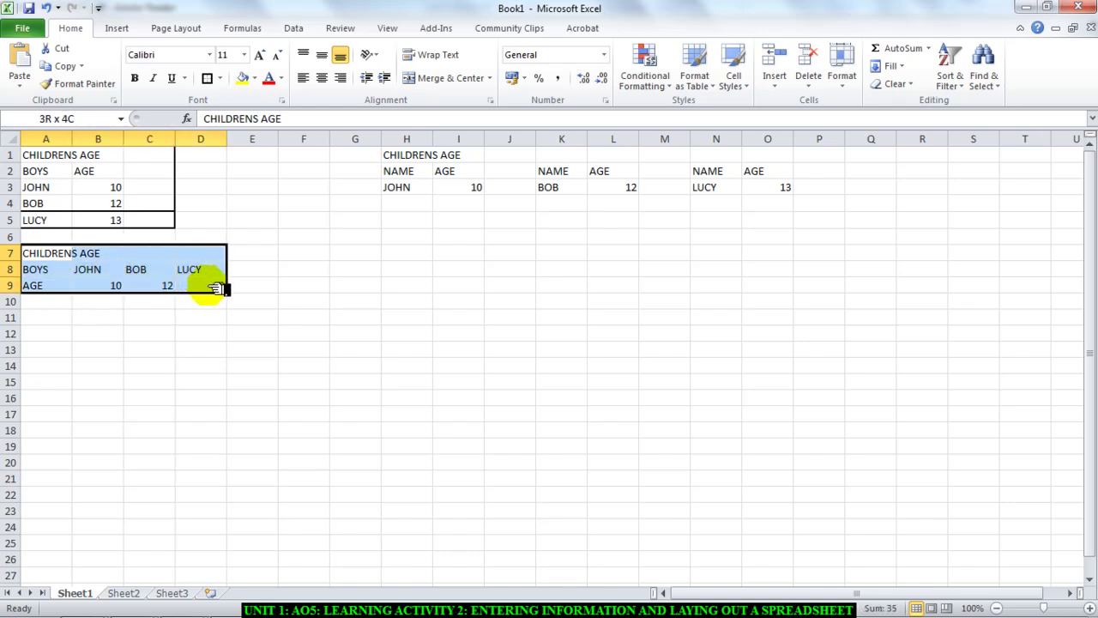
{"action": "left_click", "coordinate": [213, 78]}
{"action": "left_click", "coordinate": [244, 319]}
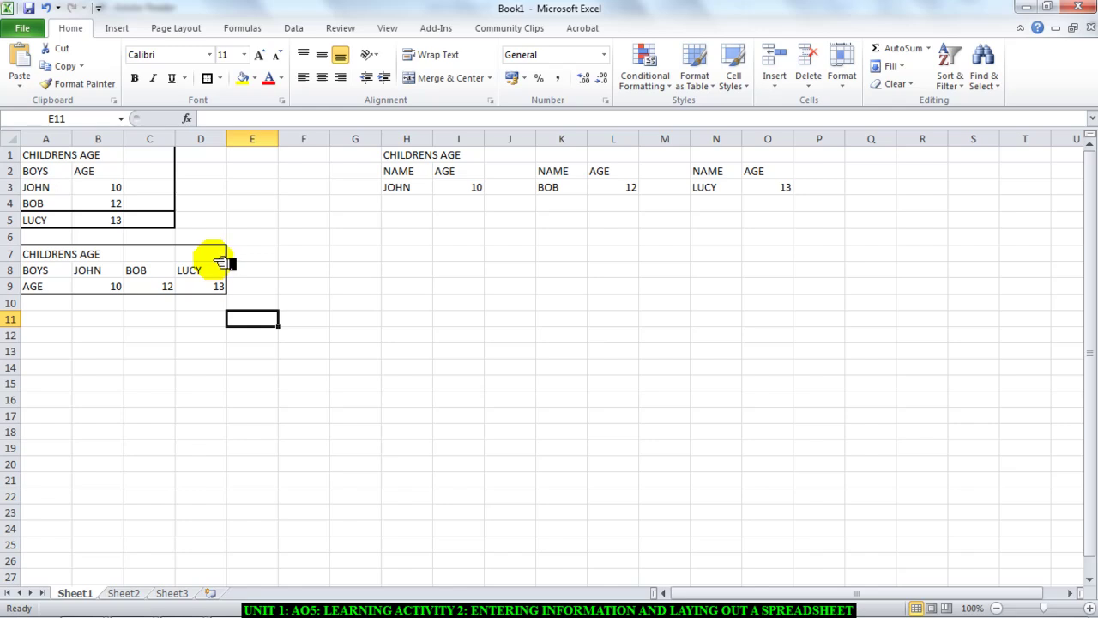
Review the horizontal table's BOYS and AGE labels, the names JOHN, BOB and LUCY, and its title
{"action": "left_click", "coordinate": [45, 272]}
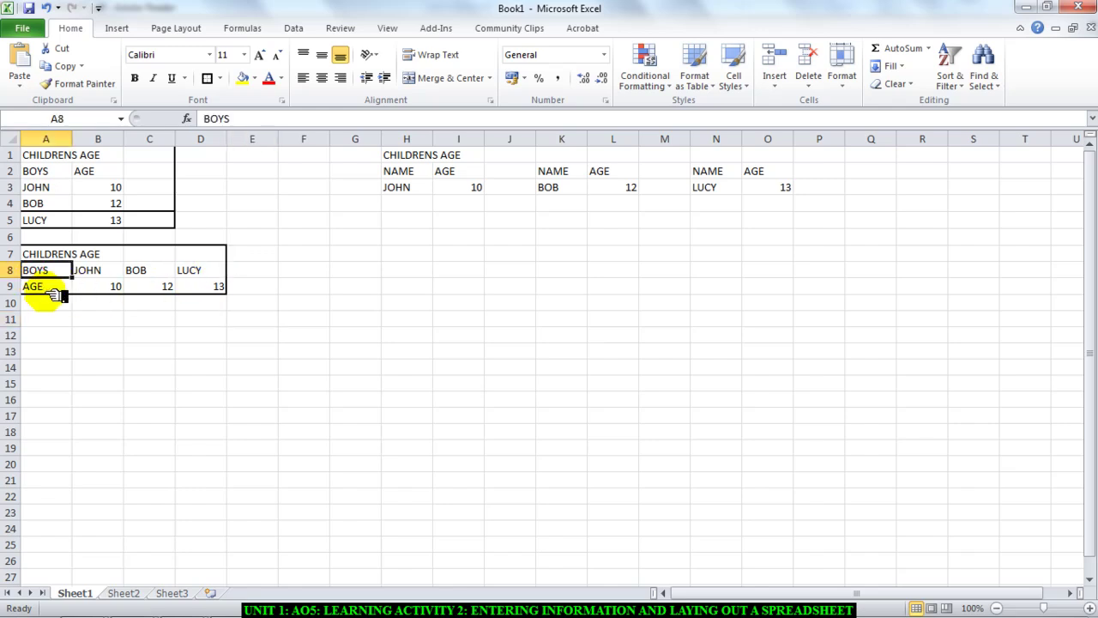
{"action": "left_click", "coordinate": [43, 290]}
{"action": "left_click", "coordinate": [52, 271]}
{"action": "left_click", "coordinate": [41, 291]}
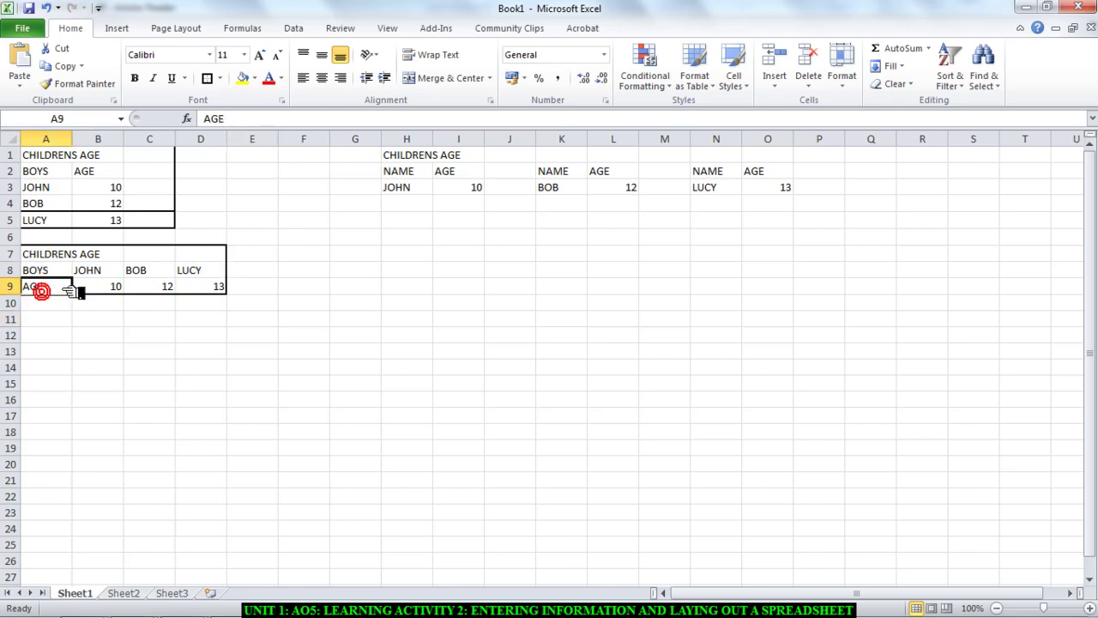
{"action": "left_click", "coordinate": [96, 273]}
{"action": "left_click", "coordinate": [144, 273]}
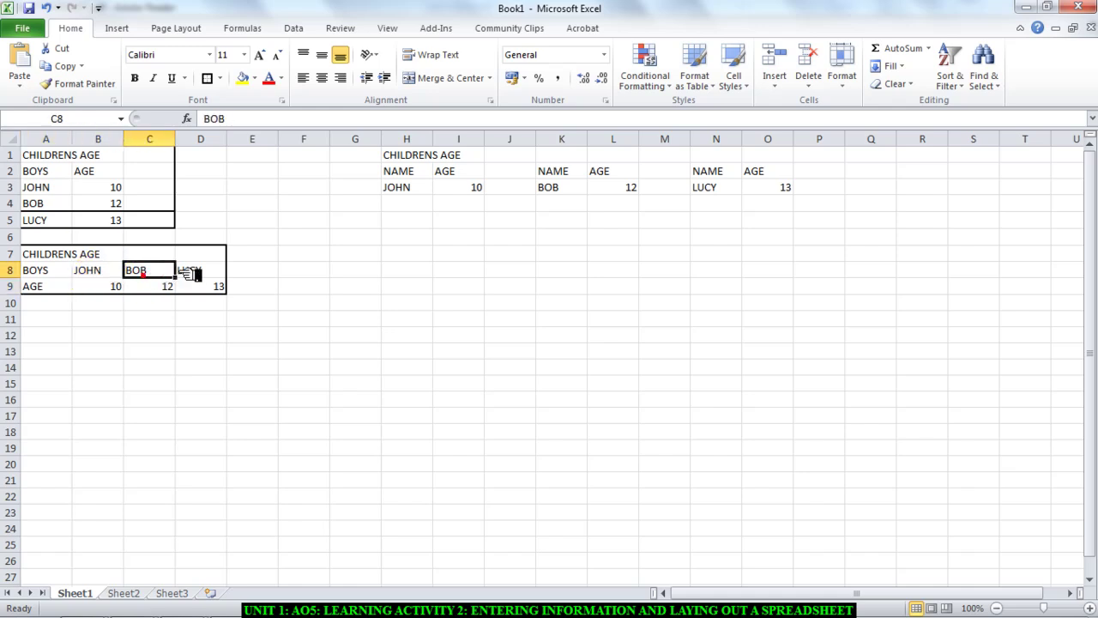
{"action": "left_click", "coordinate": [189, 272]}
{"action": "left_click", "coordinate": [65, 258]}
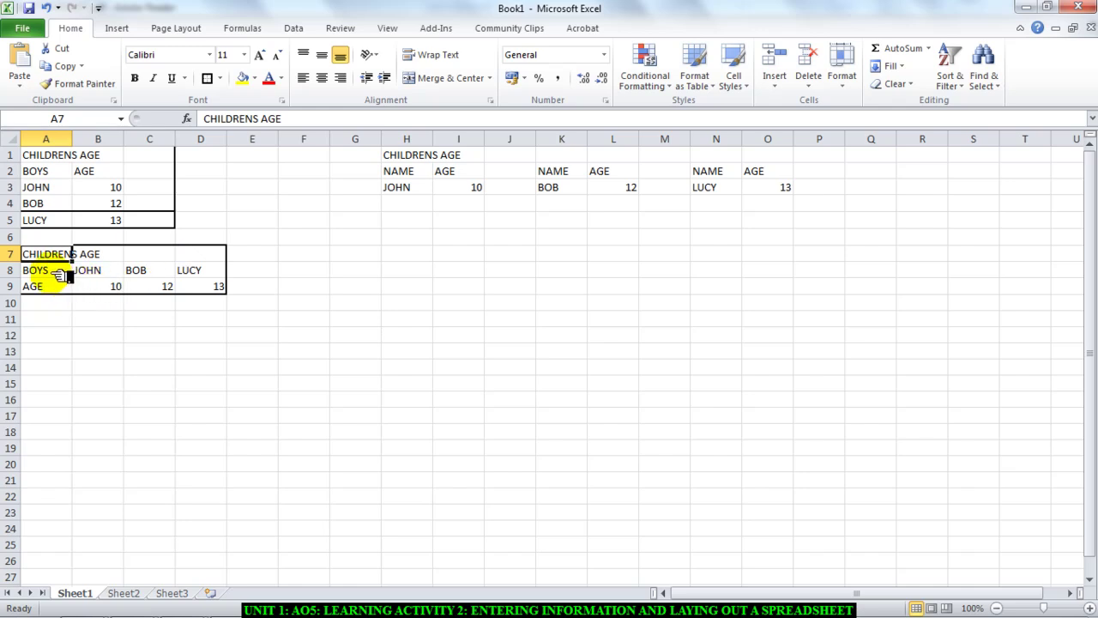
{"action": "left_click", "coordinate": [60, 273]}
{"action": "left_click", "coordinate": [60, 273]}
{"action": "left_click", "coordinate": [53, 273]}
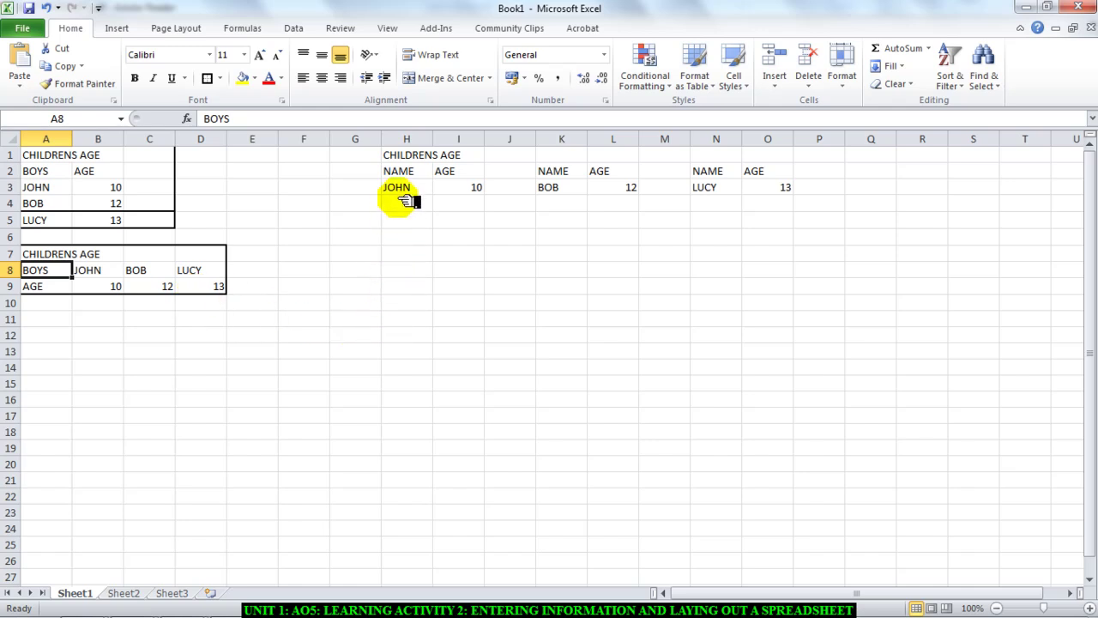
Apply a Thick Box Border to the side-by-side NAME/AGE layout in H1:O3
{"action": "mouse_move", "coordinate": [400, 154]}
{"action": "left_mouse_down"}
{"action": "mouse_move", "coordinate": [415, 192]}
{"action": "mouse_move", "coordinate": [736, 199]}
{"action": "left_mouse_up"}
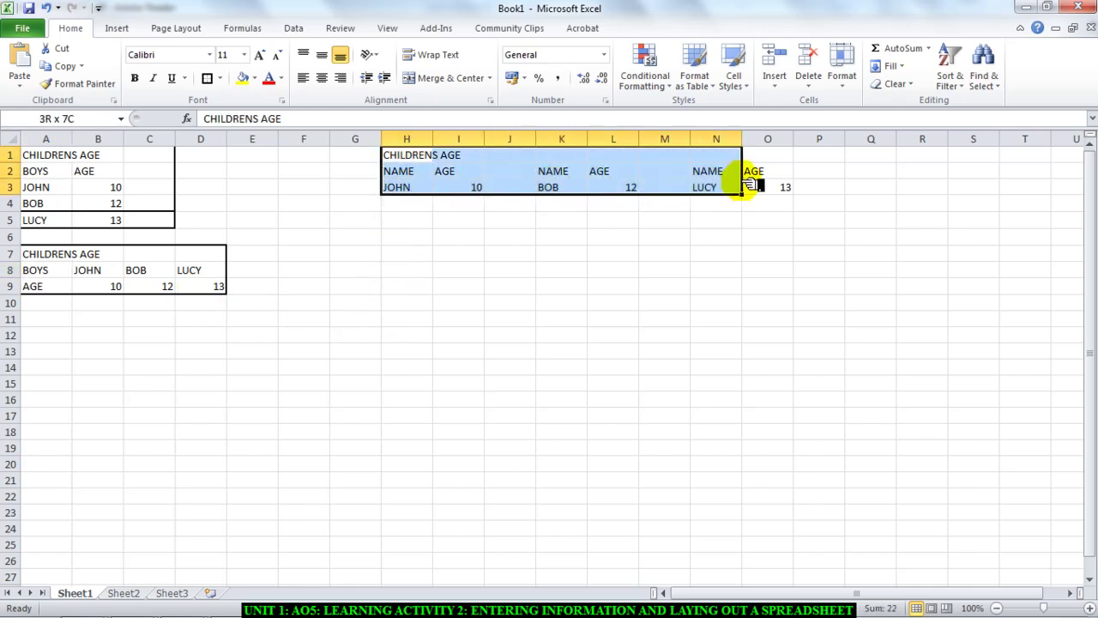
{"action": "left_click_drag", "start_coordinate": [400, 155], "coordinate": [785, 189]}
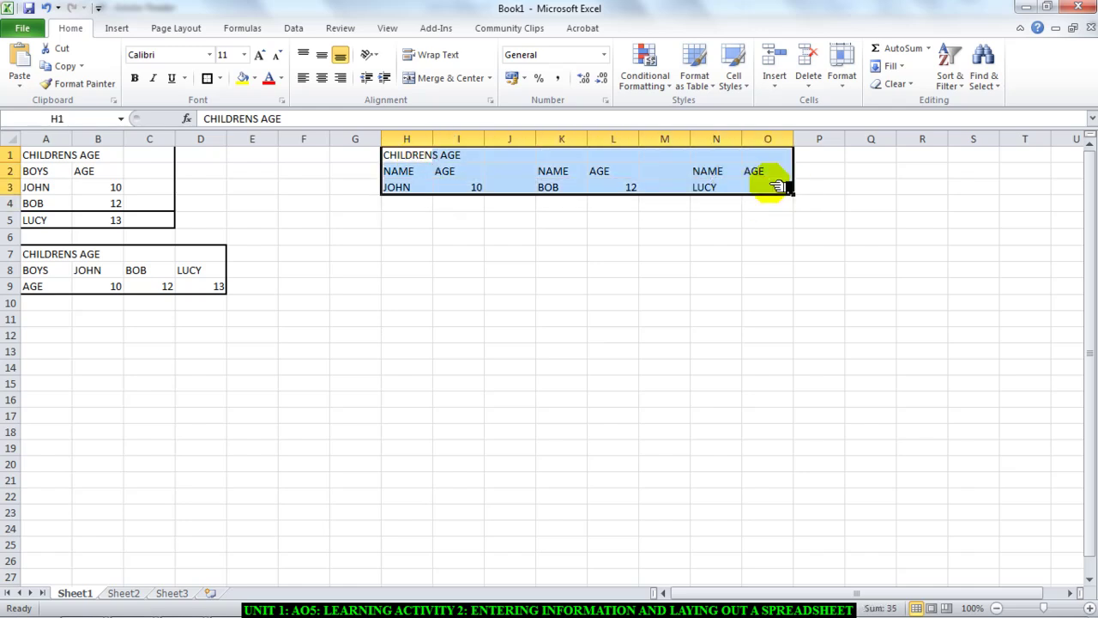
{"action": "left_click", "coordinate": [207, 78]}
{"action": "left_click", "coordinate": [606, 237]}
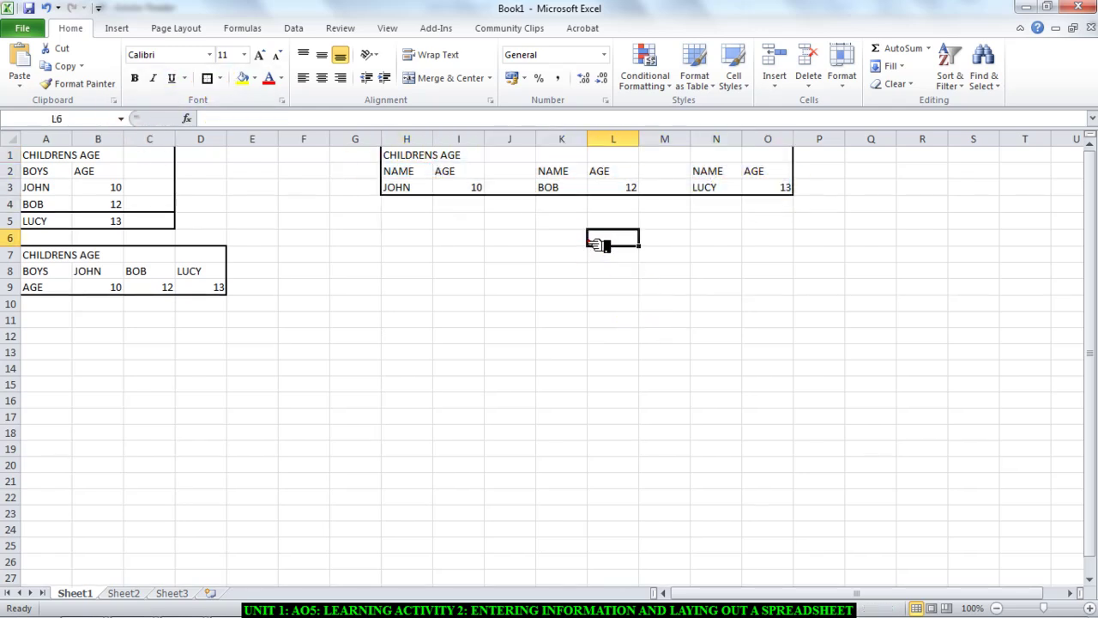
Review the layout's CHILDRENS AGE title, NAME and AGE headings, and JOHN's entry
{"action": "left_click_drag", "start_coordinate": [402, 155], "coordinate": [472, 162]}
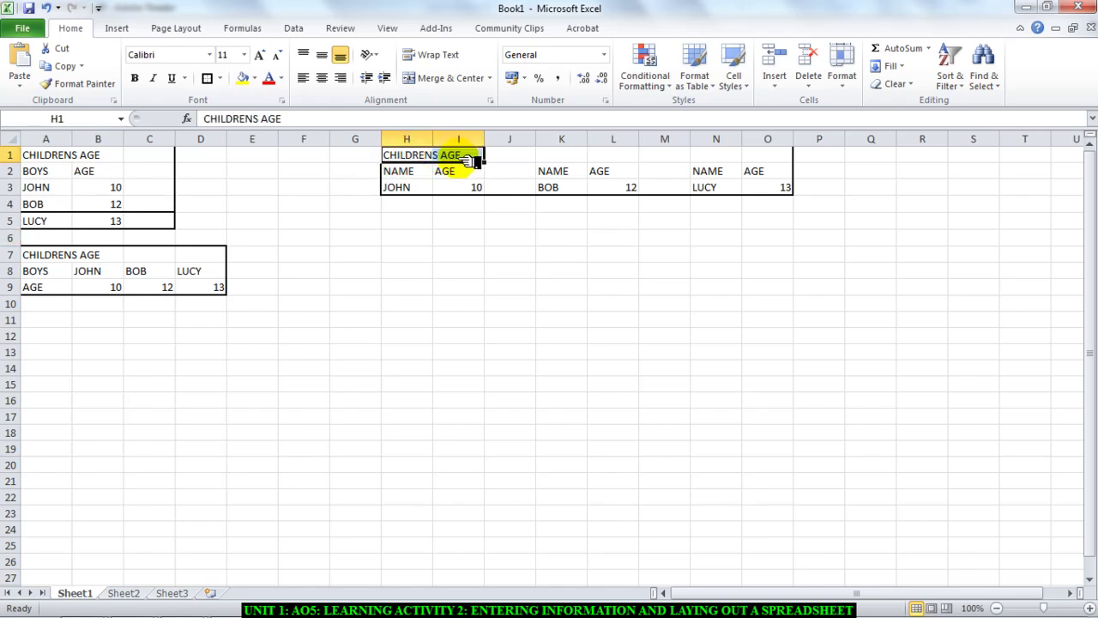
{"action": "left_click", "coordinate": [421, 172]}
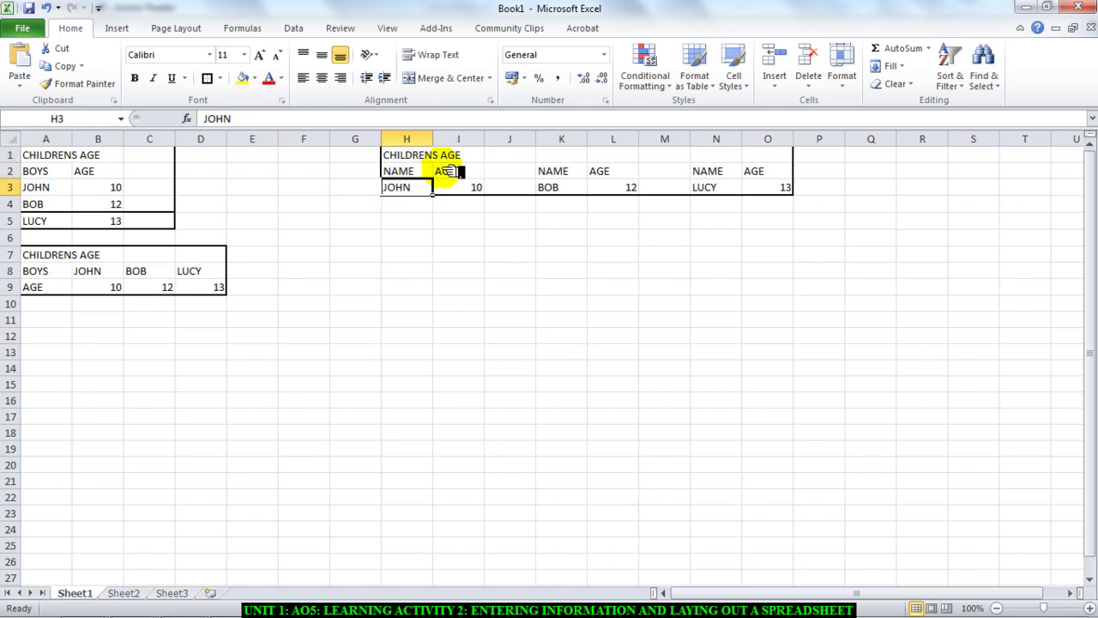
{"action": "left_click", "coordinate": [451, 171]}
{"action": "left_click", "coordinate": [420, 174]}
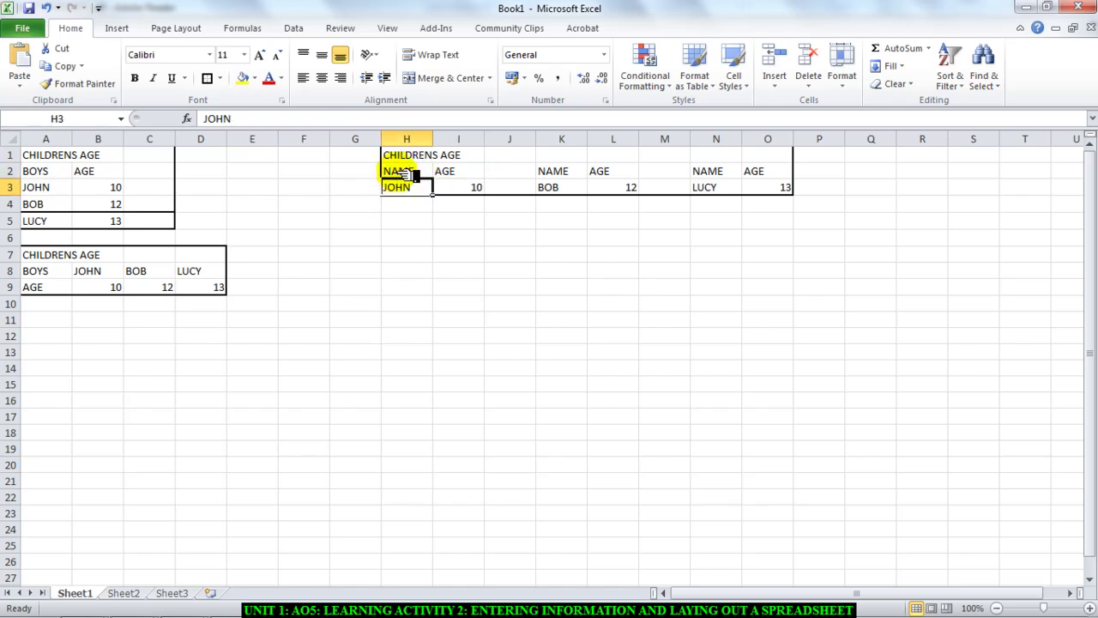
{"action": "left_click", "coordinate": [416, 173]}
{"action": "left_click", "coordinate": [446, 174]}
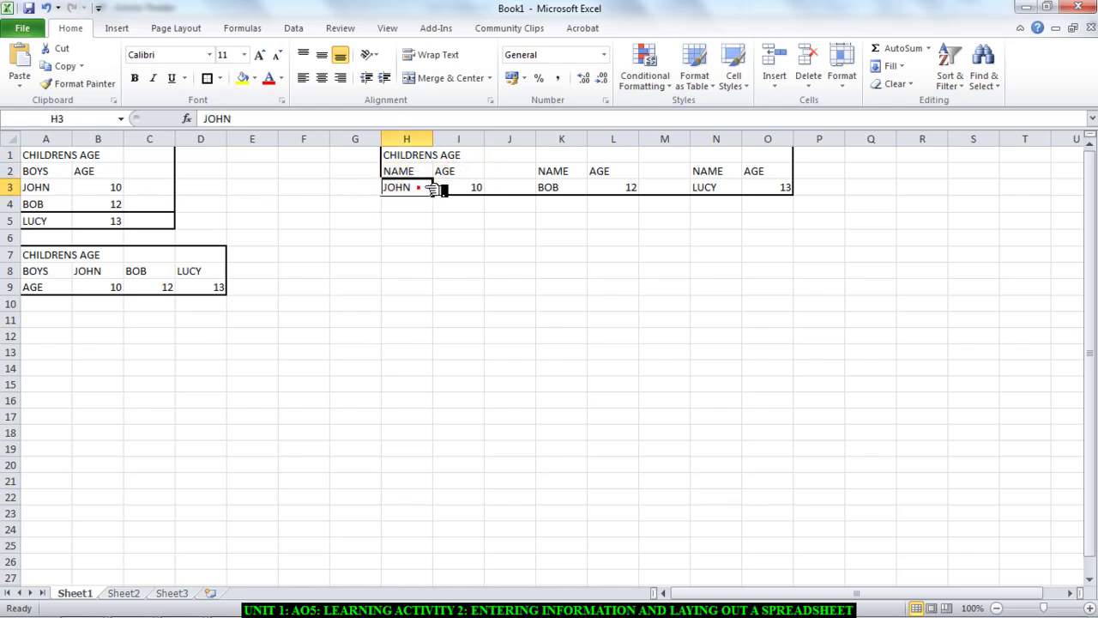
Review JOHN's age 10, BOB's pair, and LUCY with her age 13
{"action": "left_click", "coordinate": [466, 188]}
{"action": "left_click", "coordinate": [553, 171]}
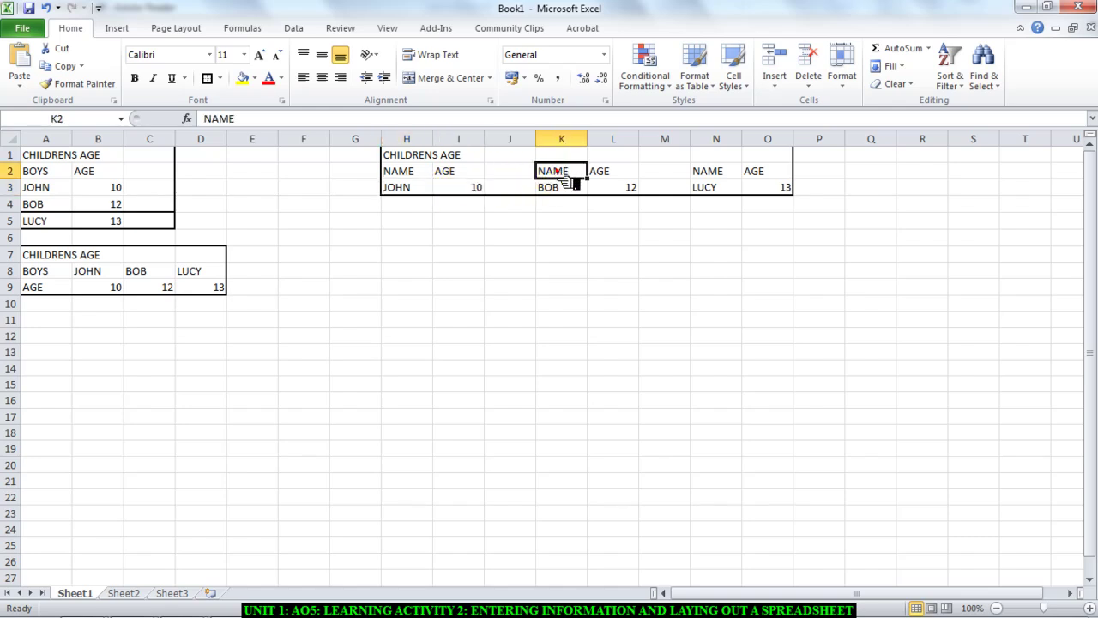
{"action": "left_click", "coordinate": [709, 172]}
{"action": "left_click", "coordinate": [721, 187]}
{"action": "left_click", "coordinate": [776, 189]}
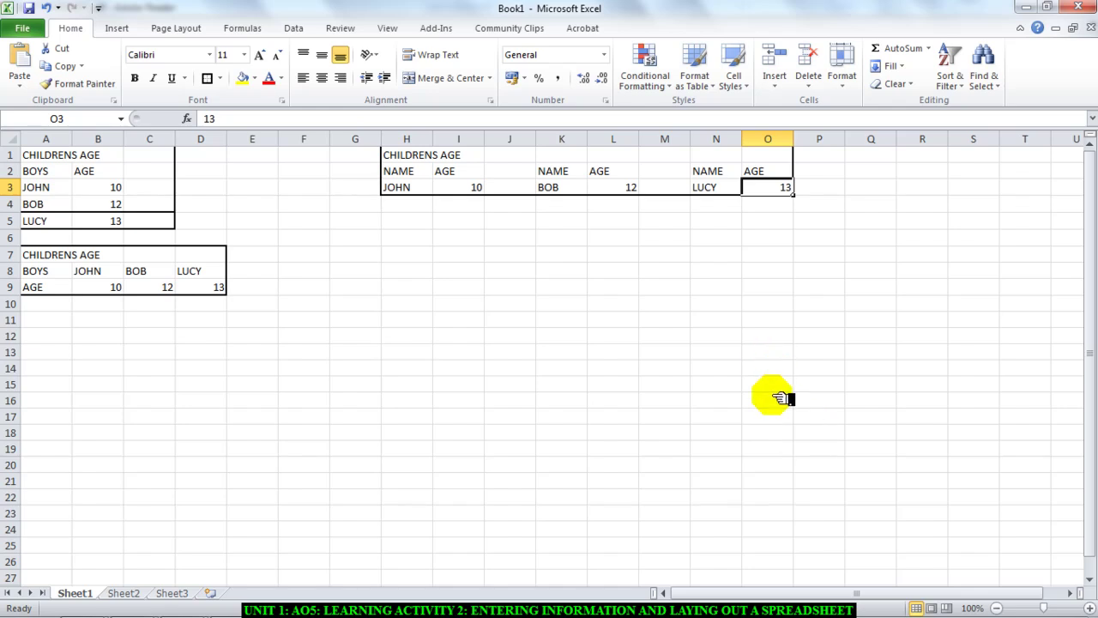
Outline empty blocks M8:Q19, F8:K19 and A12:D22 with thick box borders
{"action": "mouse_move", "coordinate": [669, 272]}
{"action": "left_mouse_down"}
{"action": "mouse_move", "coordinate": [986, 444]}
{"action": "mouse_move", "coordinate": [896, 454]}
{"action": "left_mouse_up"}
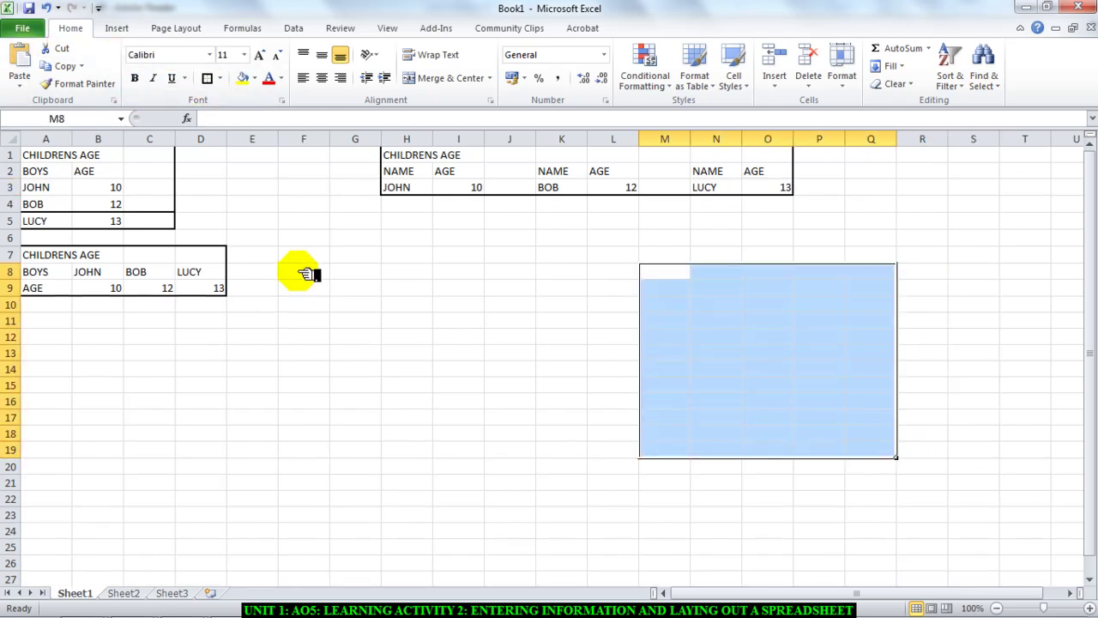
{"action": "left_click_drag", "start_coordinate": [302, 273], "coordinate": [583, 453]}
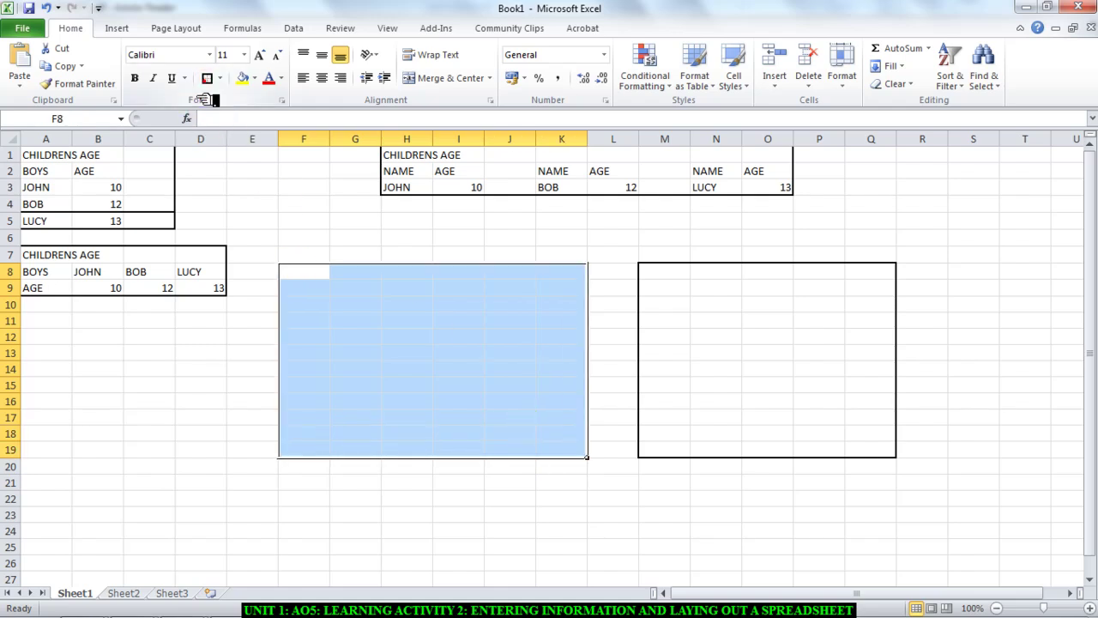
{"action": "left_click_drag", "start_coordinate": [51, 338], "coordinate": [213, 496]}
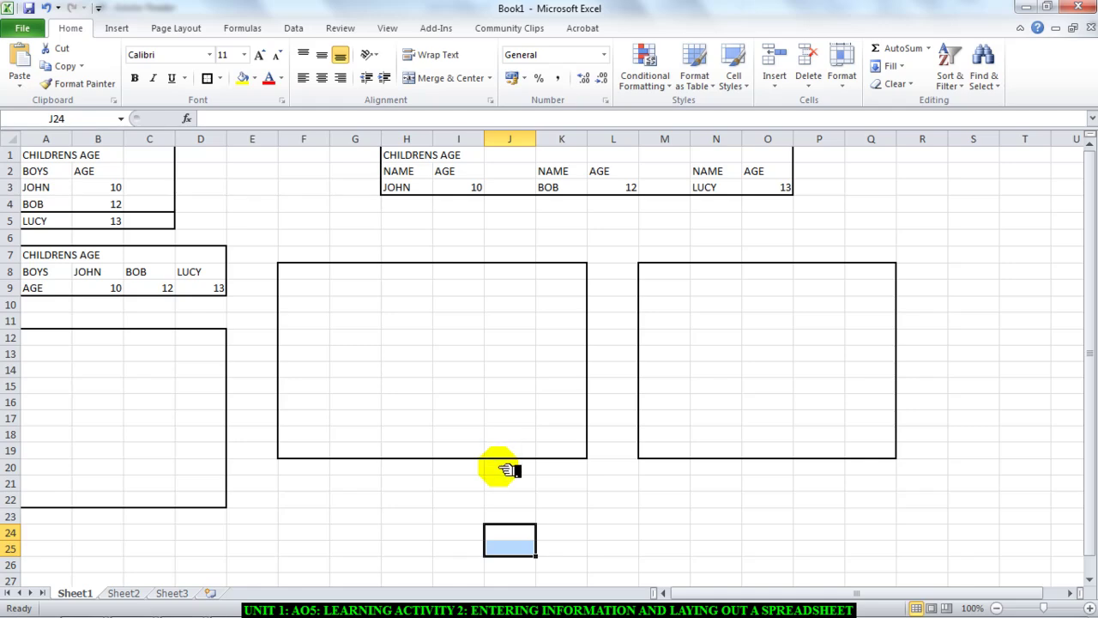
{"action": "left_click", "coordinate": [539, 595]}
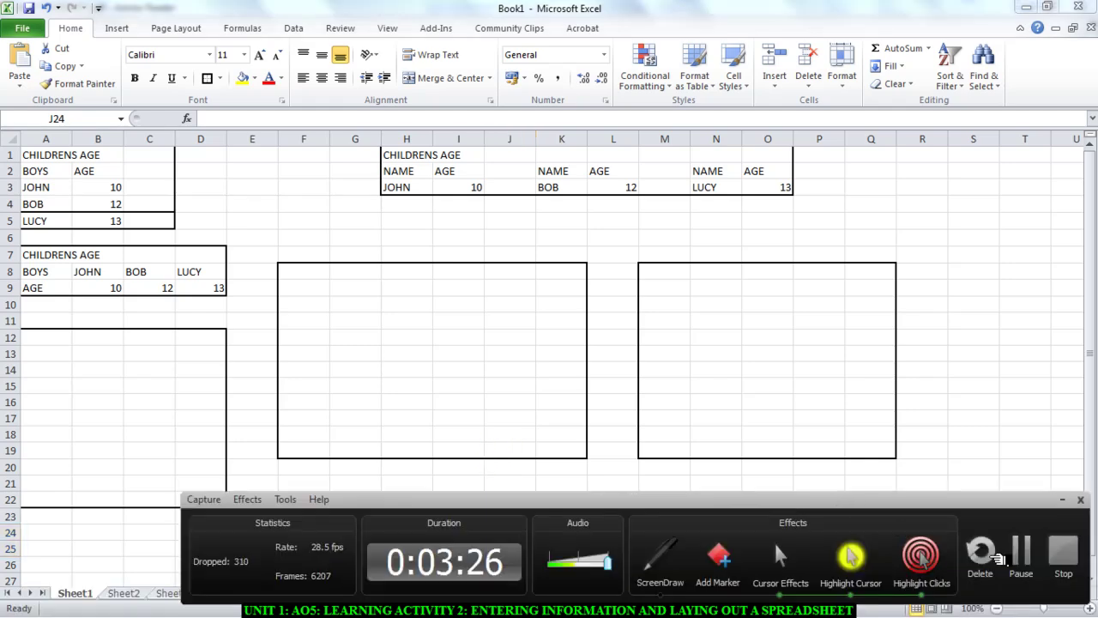